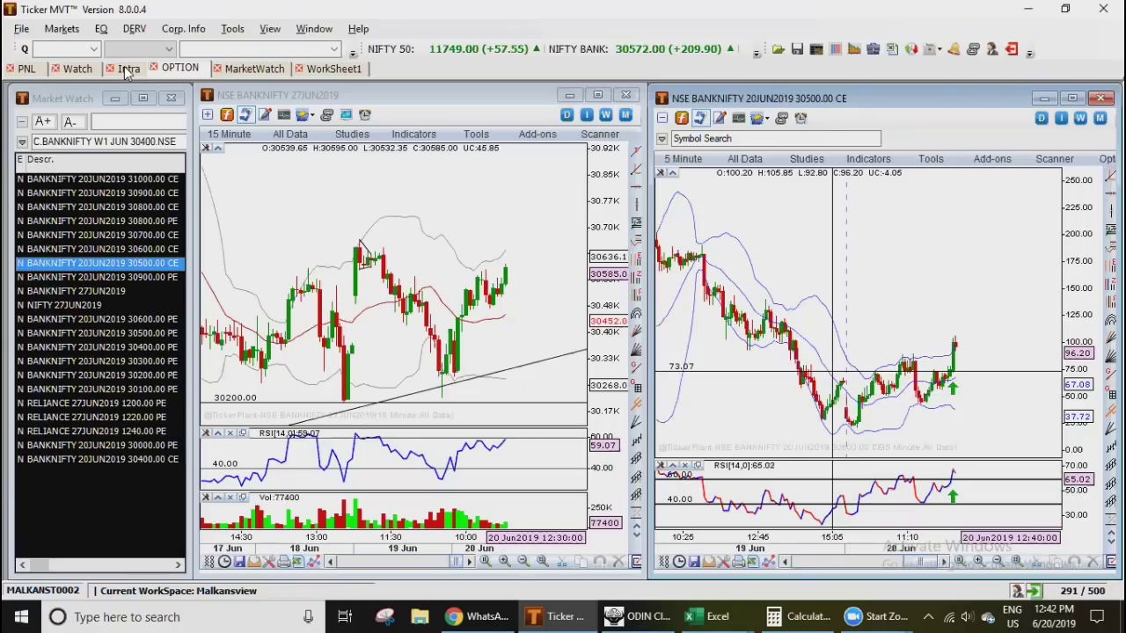
- Leave the BANKNIFTY 30500 CE chart in Ticker MVT and switch to the ODIN Client terminal
key("alt+Tab")
key("alt+Tab")
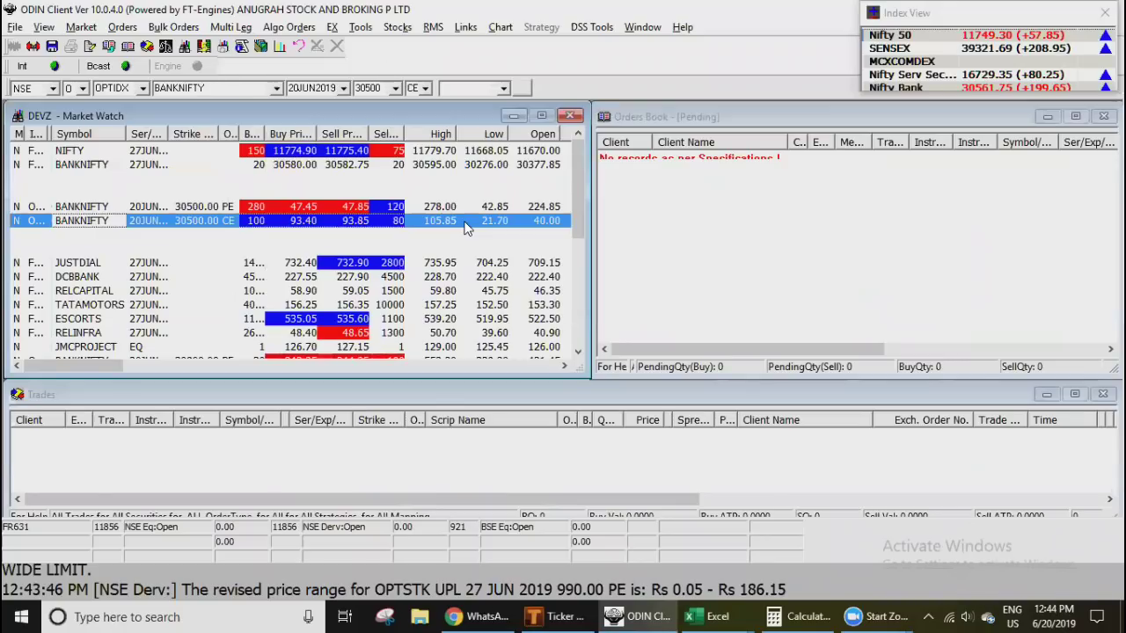
key("F8")
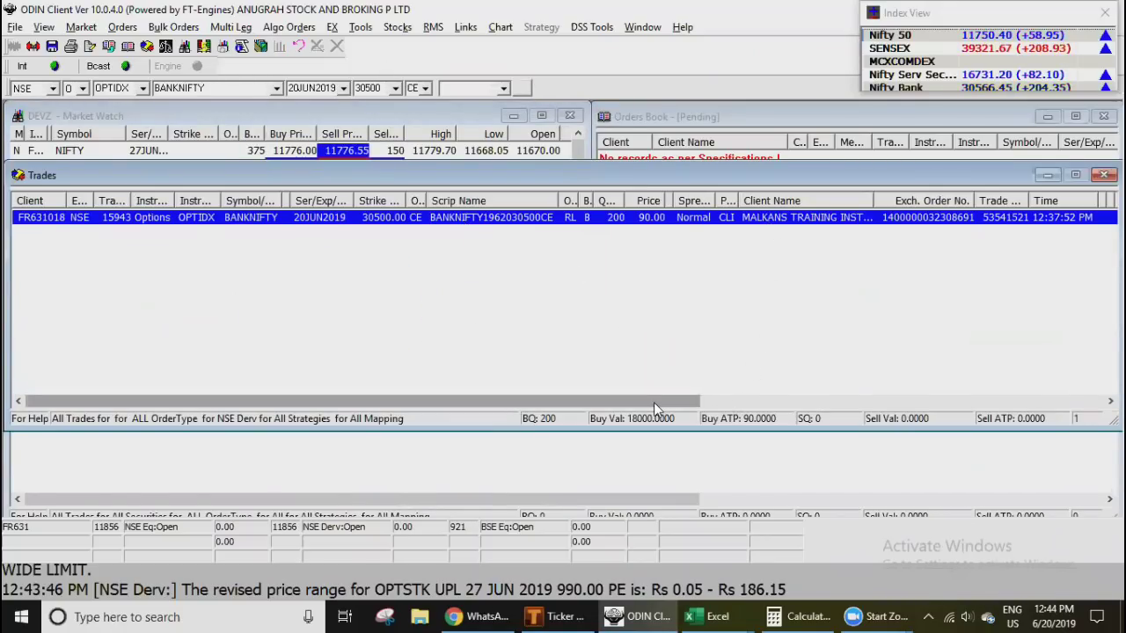
left_click_drag(878, 198, 945, 202)
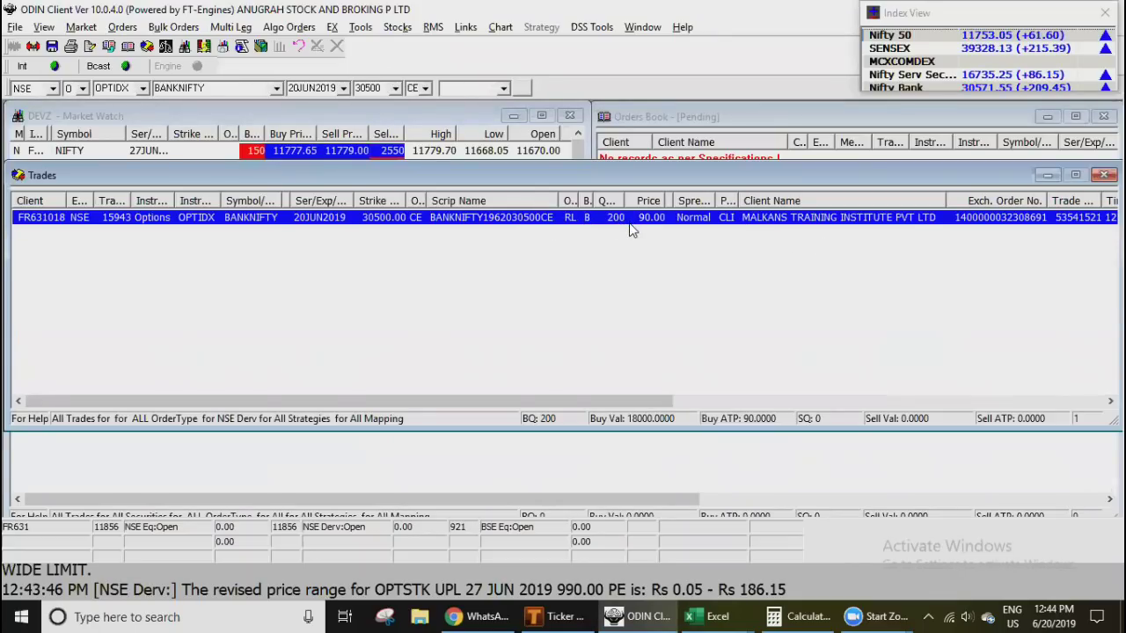
left_click(1103, 174)
left_click(406, 245)
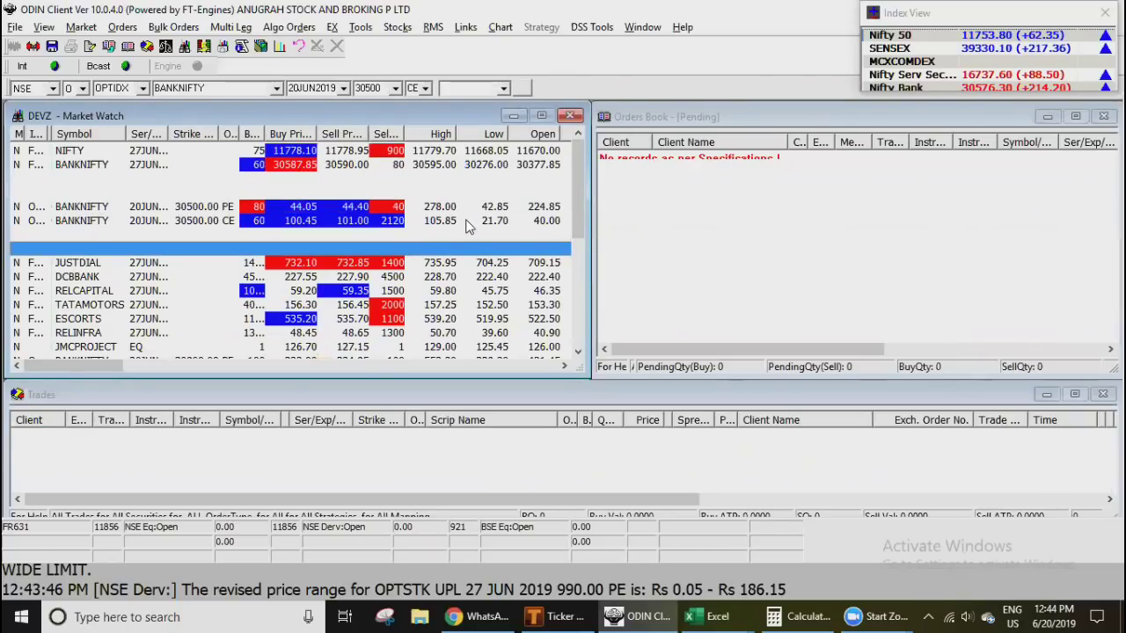
- Place a 200-lot stop-loss sell on BANKNIFTY 30500 CE at trigger 74.90, then return to Ticker MVT
key("Up")
key("Up")
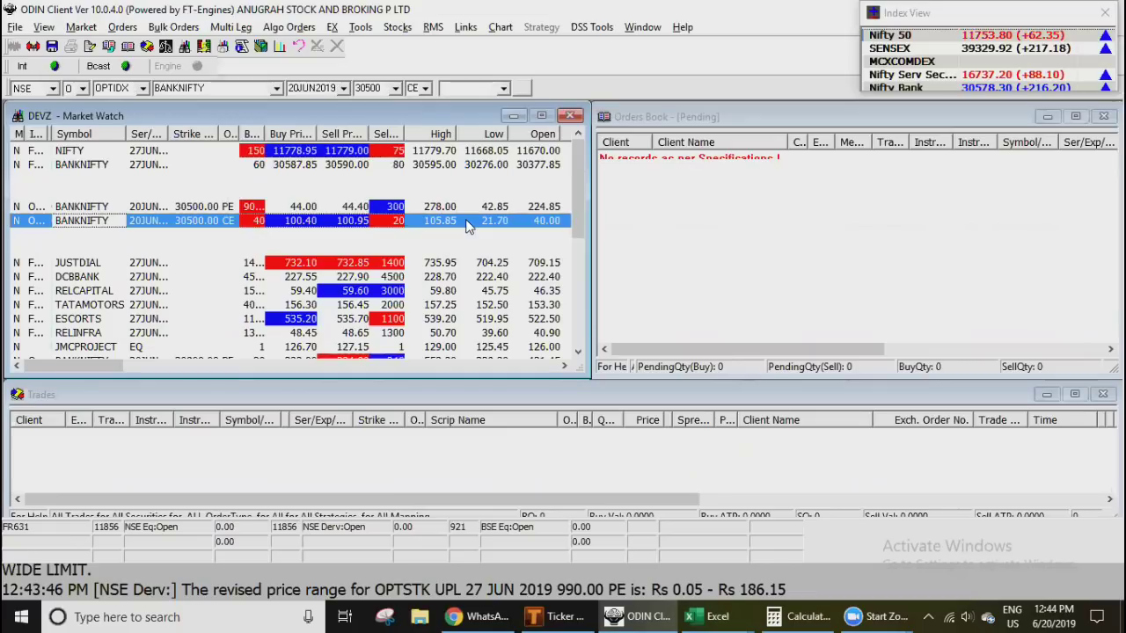
key("F2")
key("Tab")
type("200")
key("Tab")
type("0")
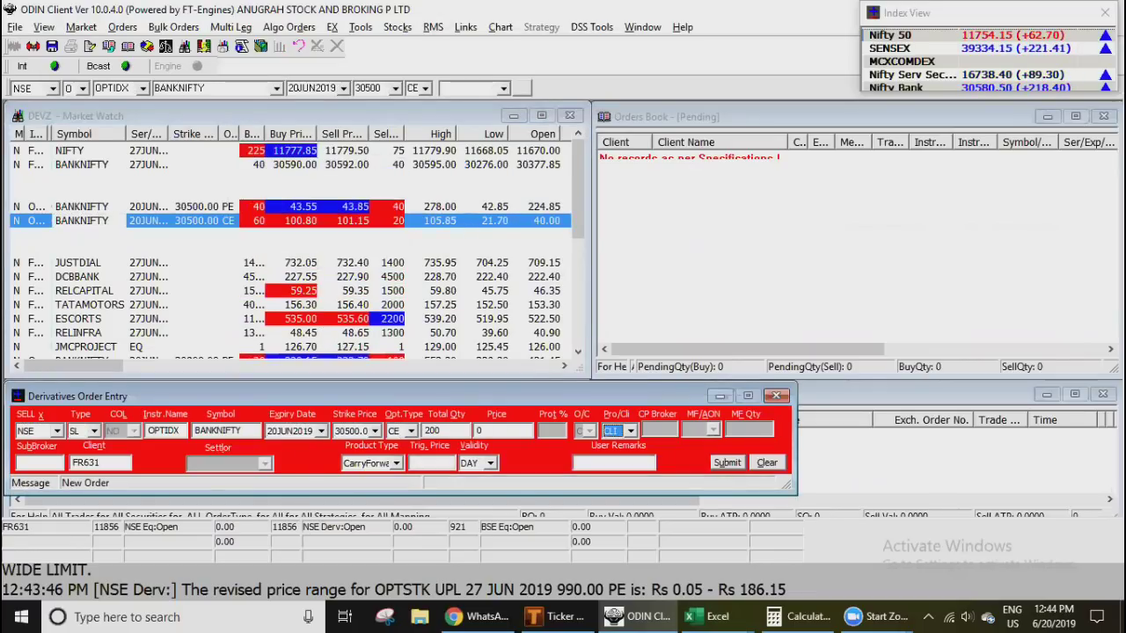
key("Tab")
key("Tab")
key("Tab")
key("Tab")
key("Tab")
type("018")
key("Tab")
key("Tab")
key("Tab")
type("74.90")
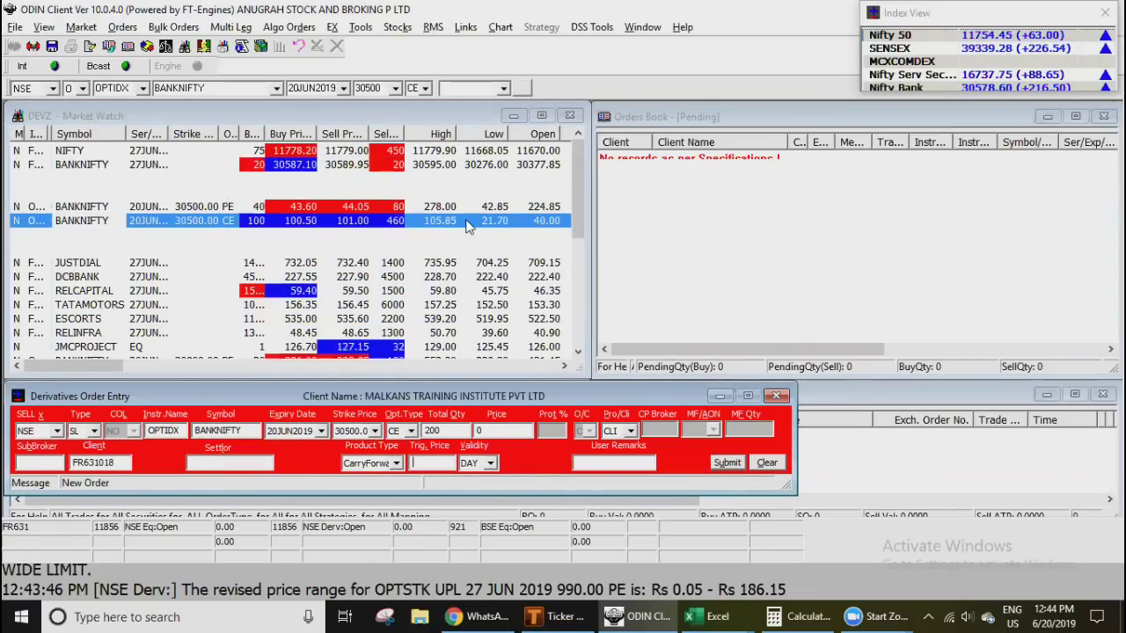
key("Return")
key("Return")
key("alt+Tab")
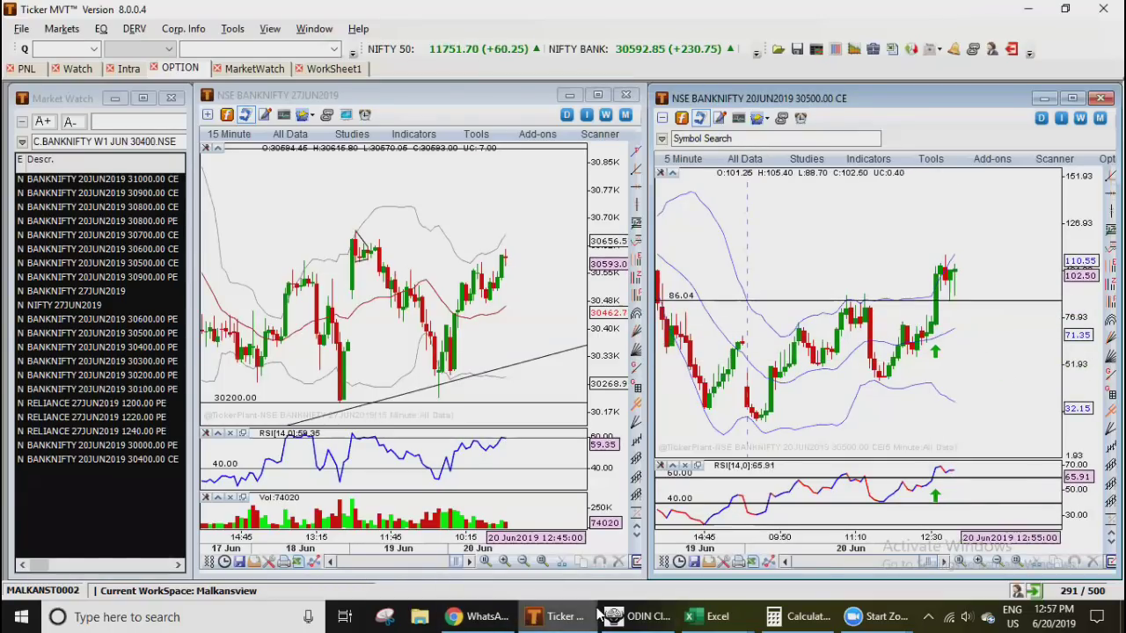
- After watching the 30500 CE premium rise above 100, switch back to ODIN Client
left_click(640, 617)
- Modify the pending BANKNIFTY 30500 CE stop-loss sell in the Orders Book to trigger 84.90
key("F3")
double_click(605, 163)
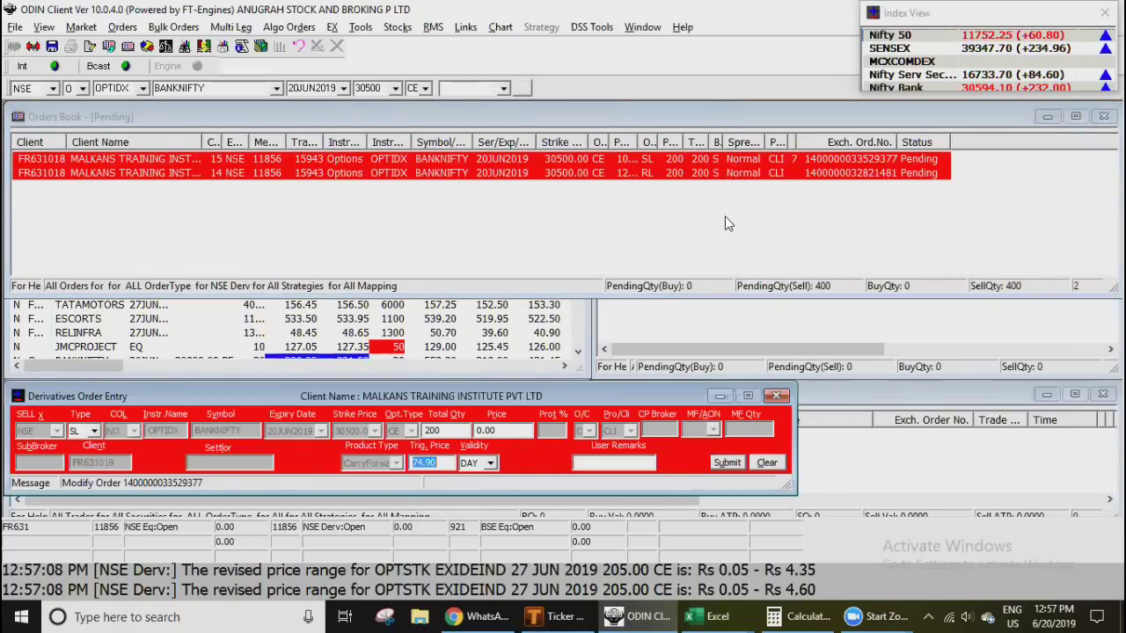
key("Return")
key("Return")
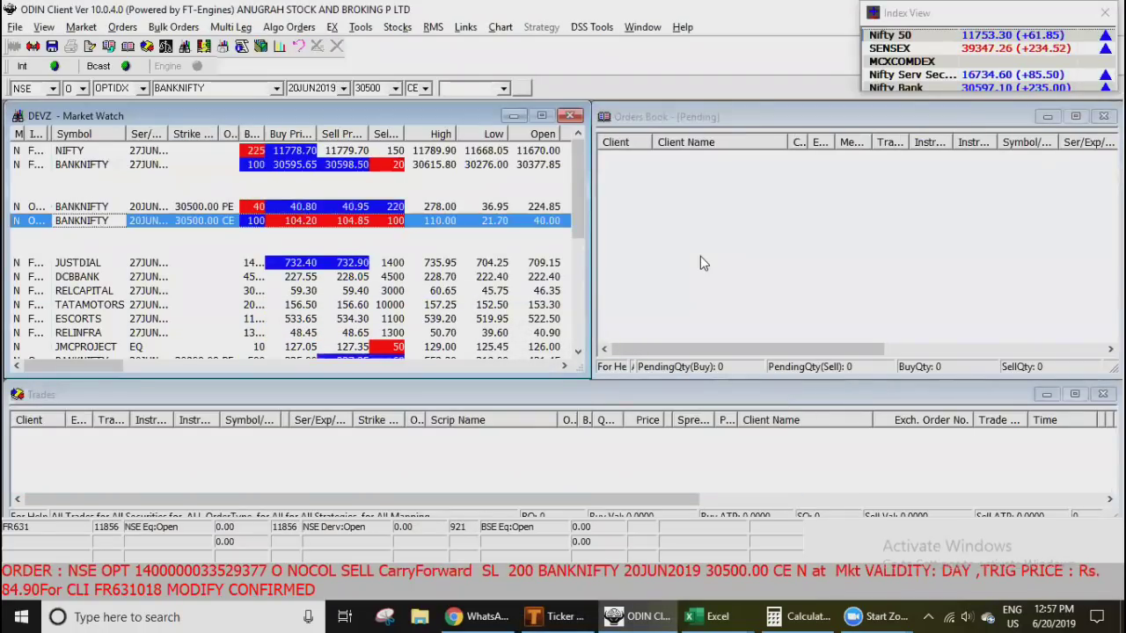
key("alt+Tab")
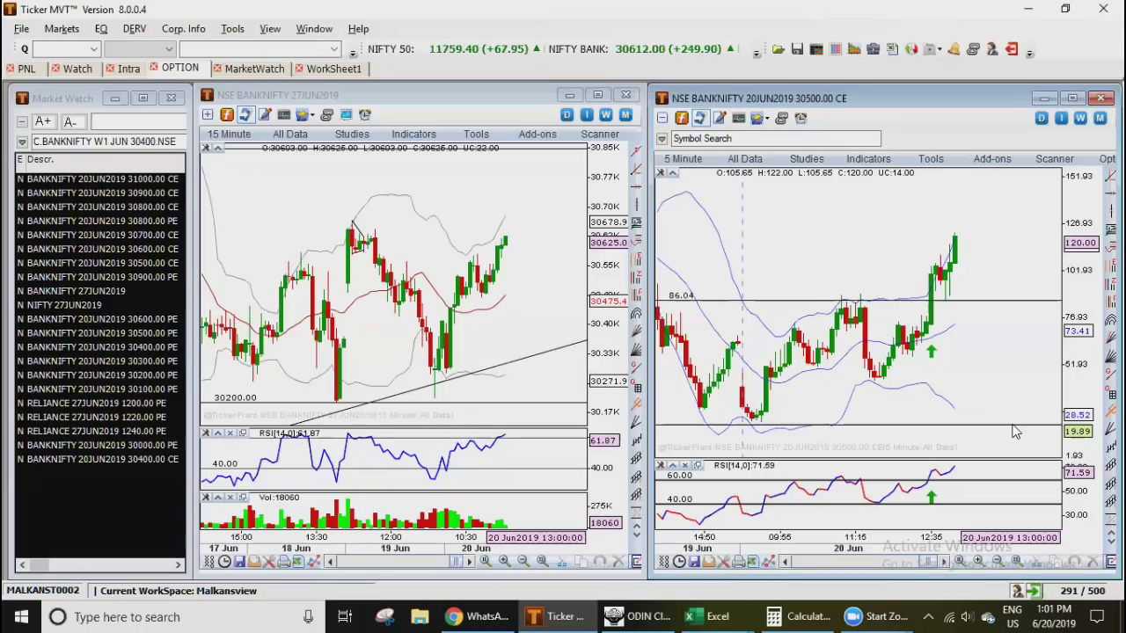
- Show the Trades window with the 90.00 buy and 120.00 sell, columns sized to fit
left_click(635, 616)
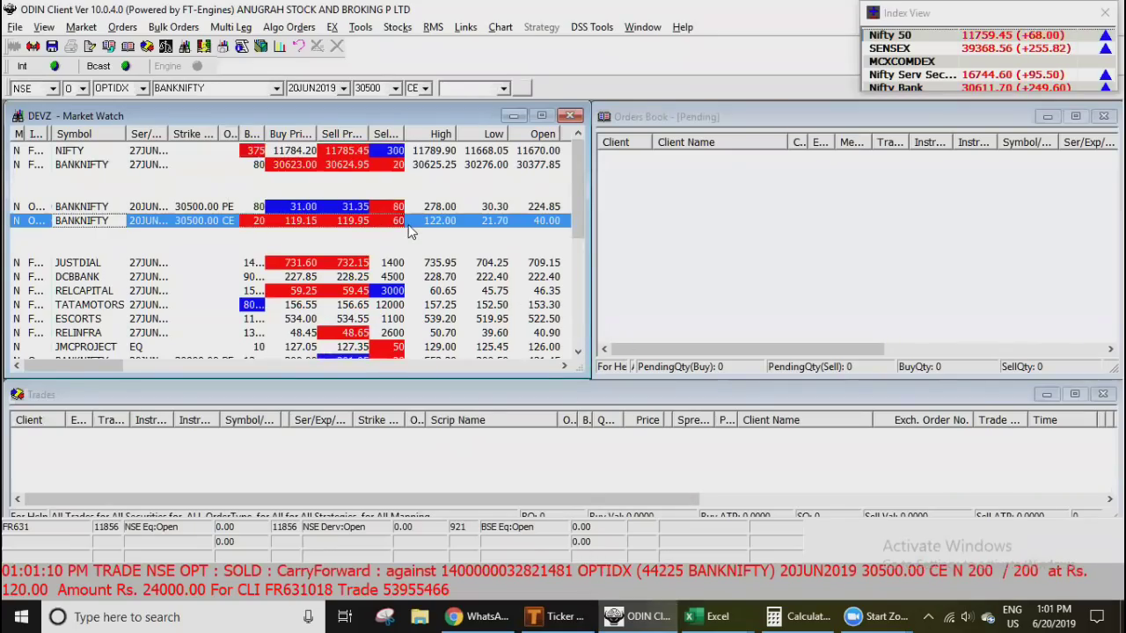
key("F8")
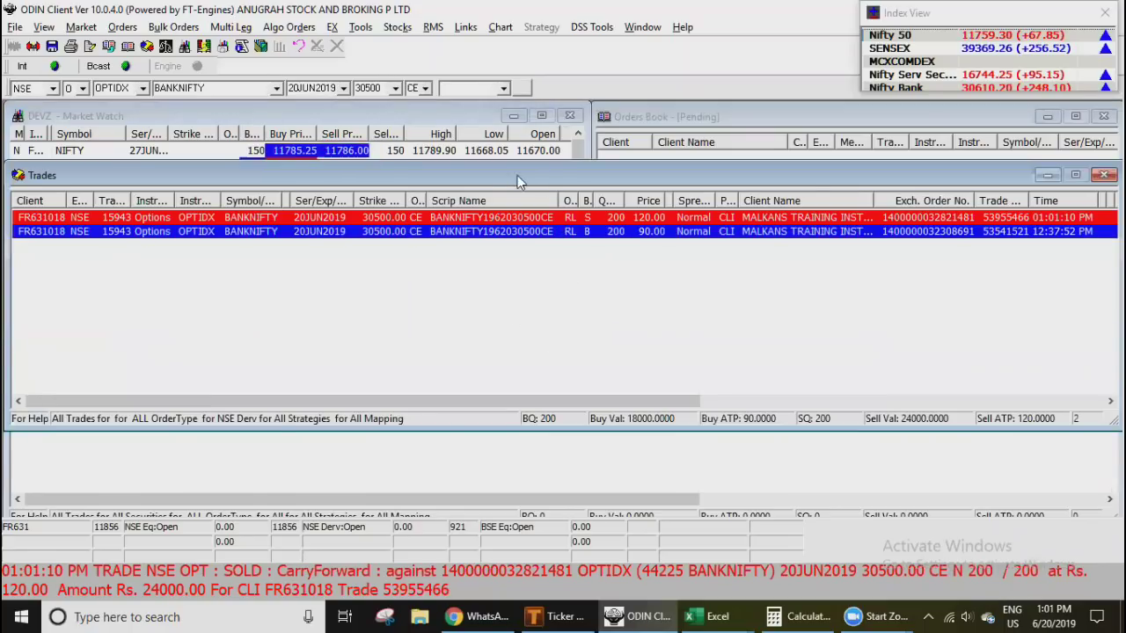
right_click(506, 202)
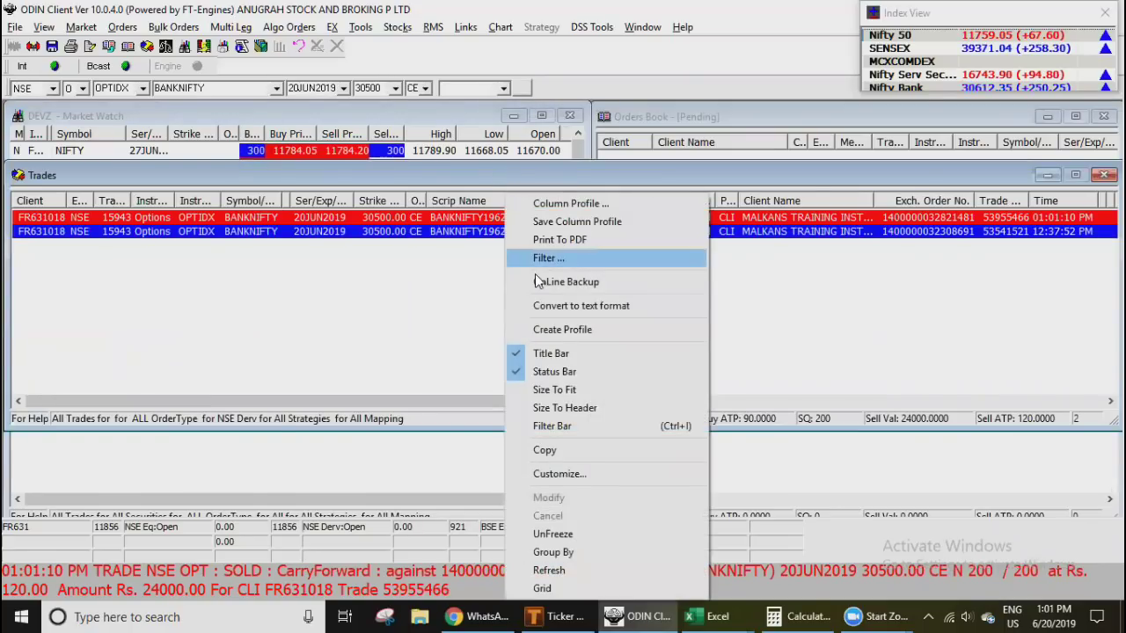
left_click(578, 389)
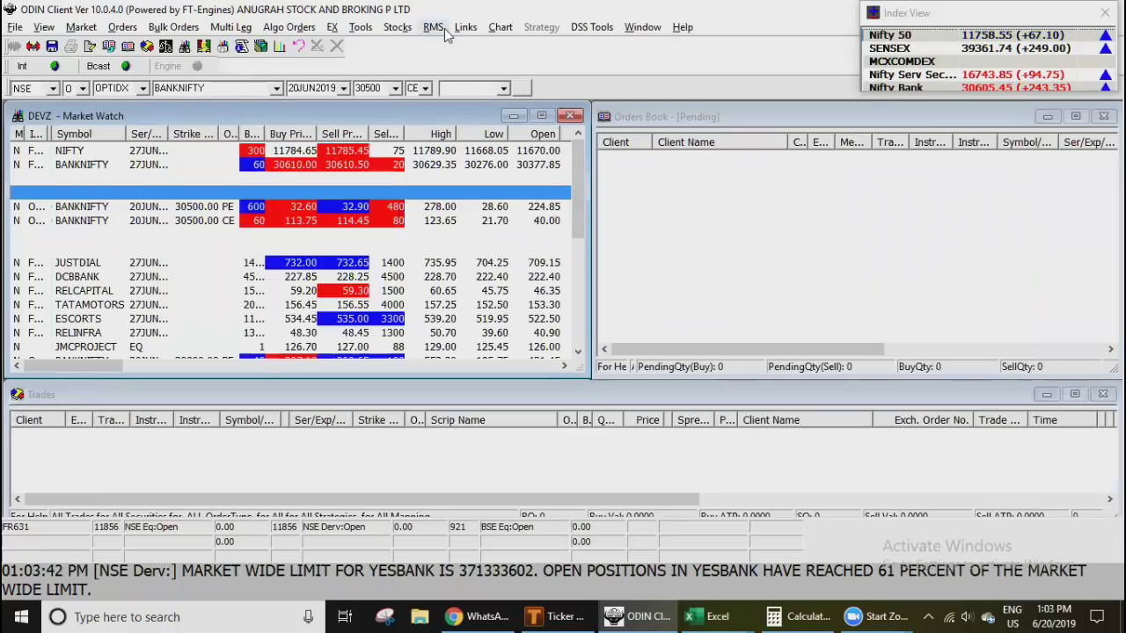
- Filter the RMS Net Position by BANKNIFTY for the client account
left_click(433, 27)
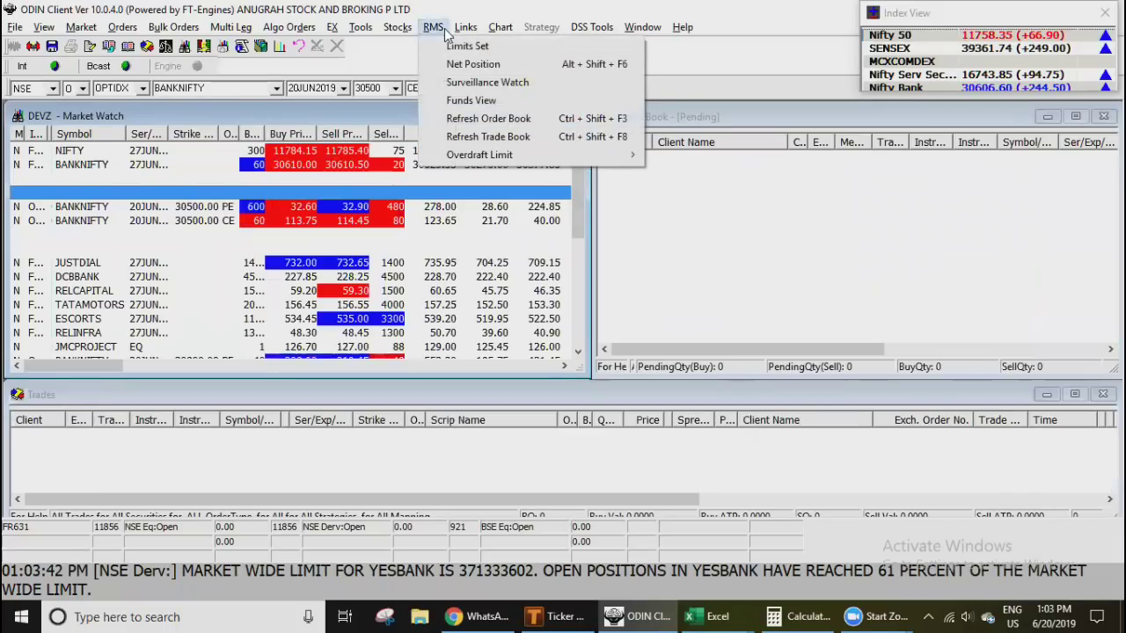
left_click(469, 68)
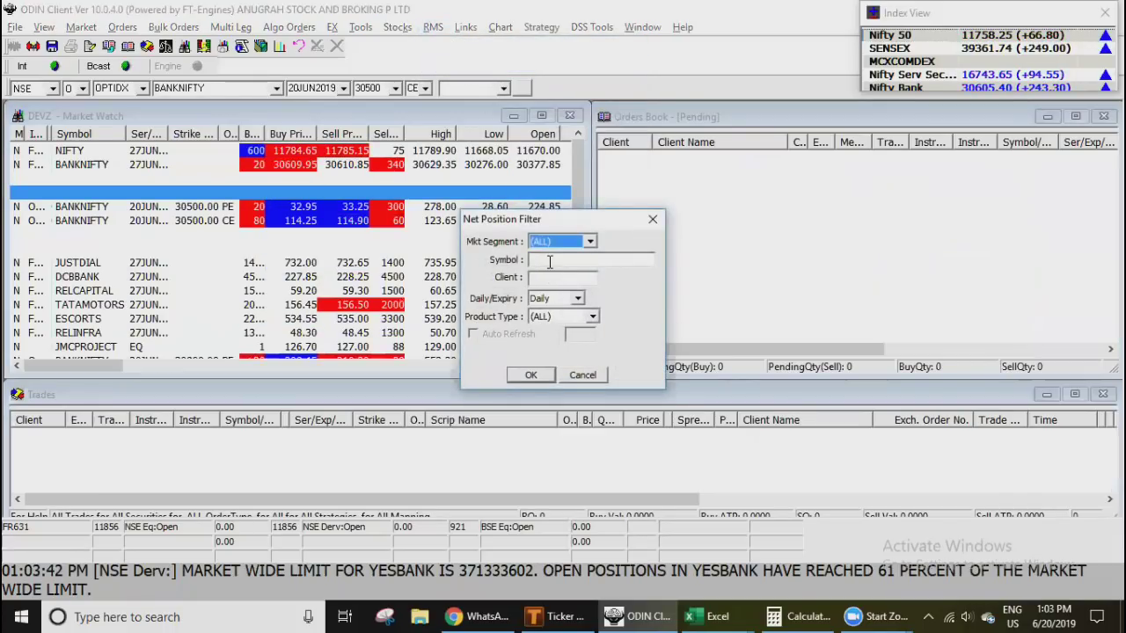
type("BANKNI")
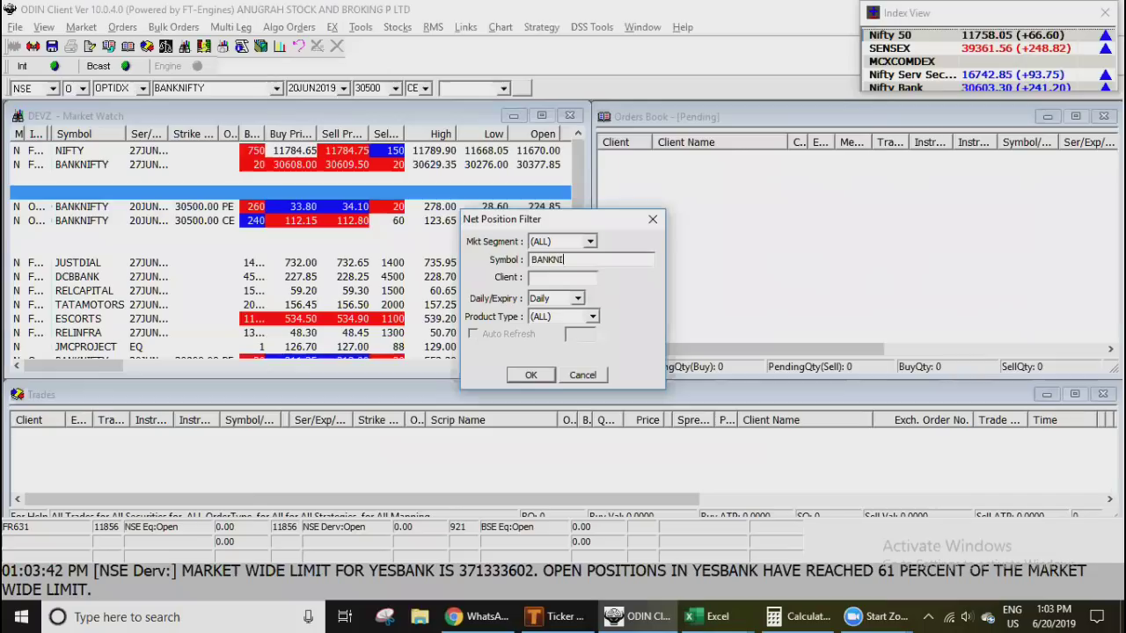
type("FTY")
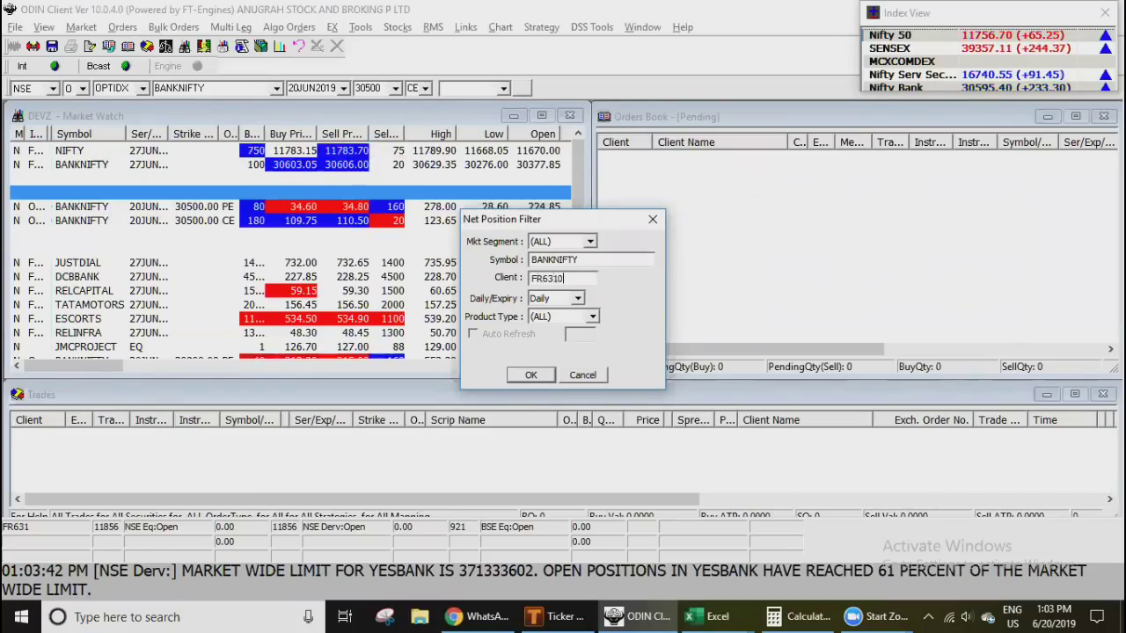
key("Return")
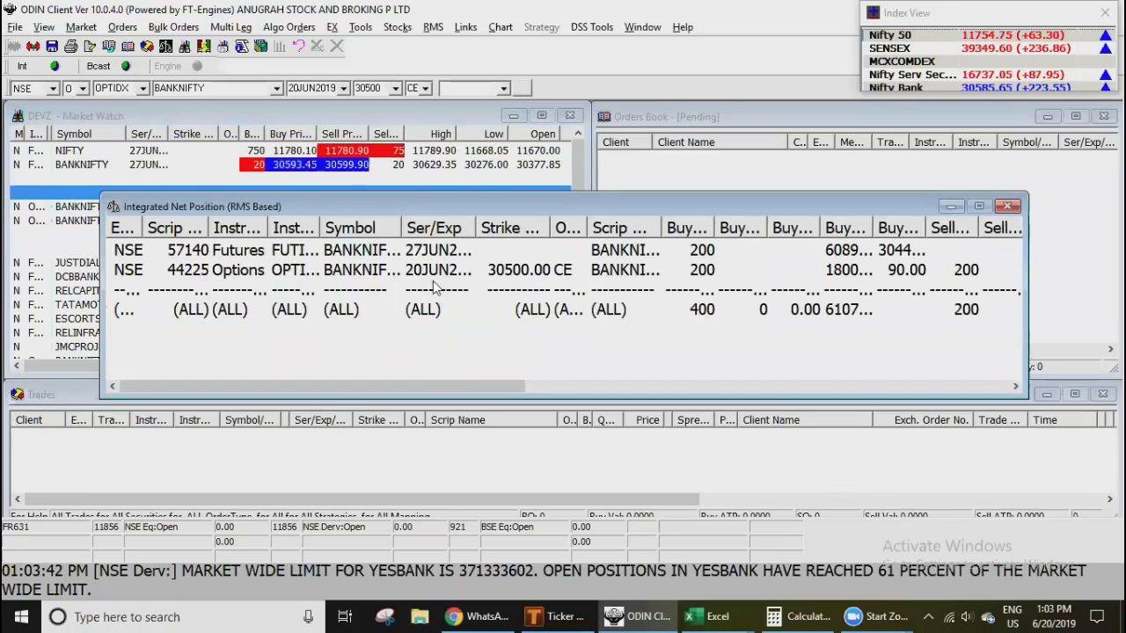
- Fit the net position columns and scroll across to show the 6000.00 MTM profit
right_click(432, 230)
left_click(481, 276)
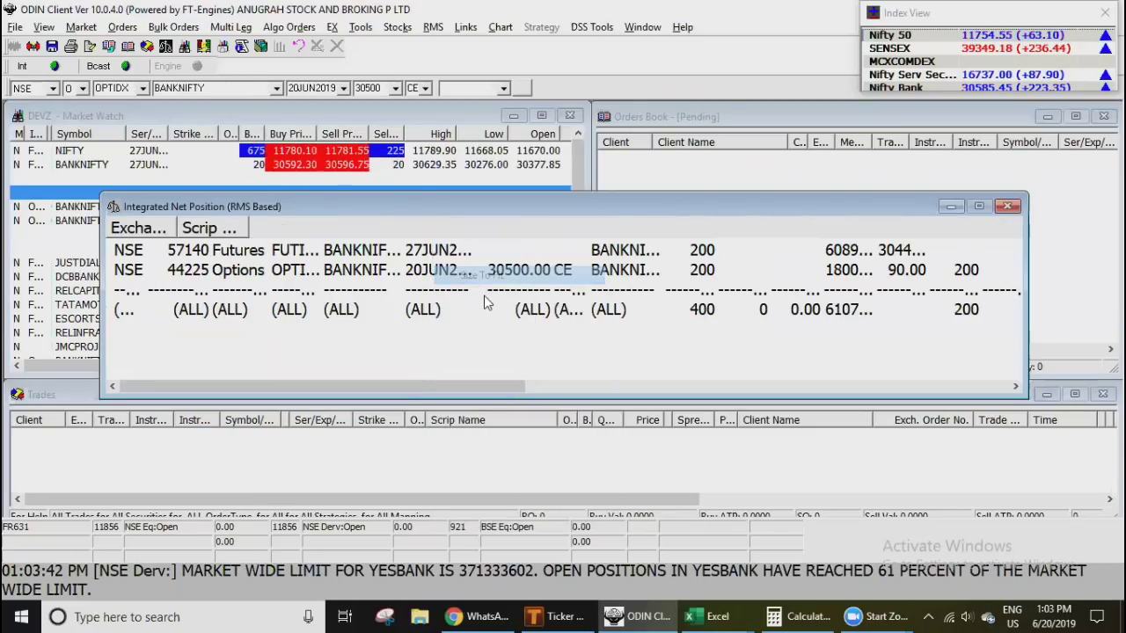
left_click_drag(406, 388, 784, 388)
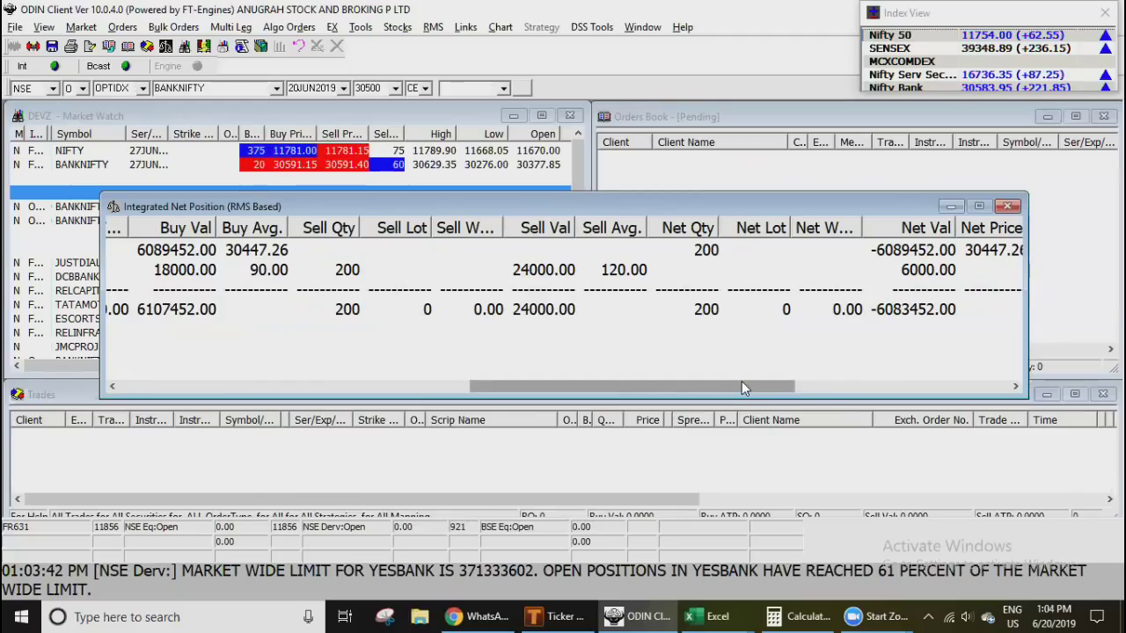
left_click_drag(743, 387, 890, 369)
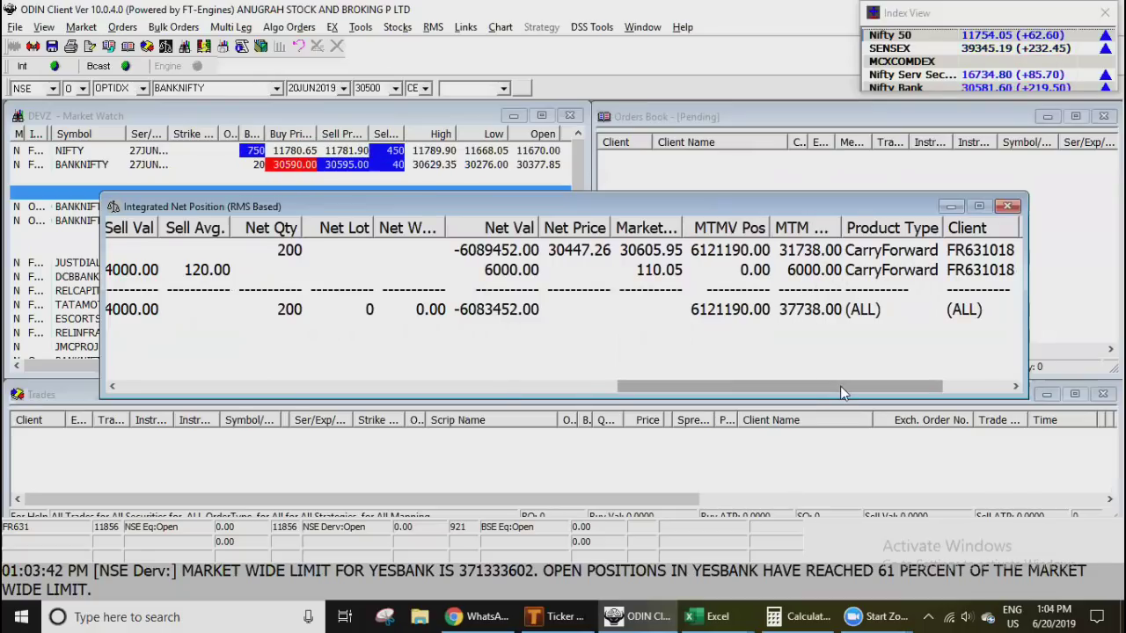
scroll(842, 387, "right", 1)
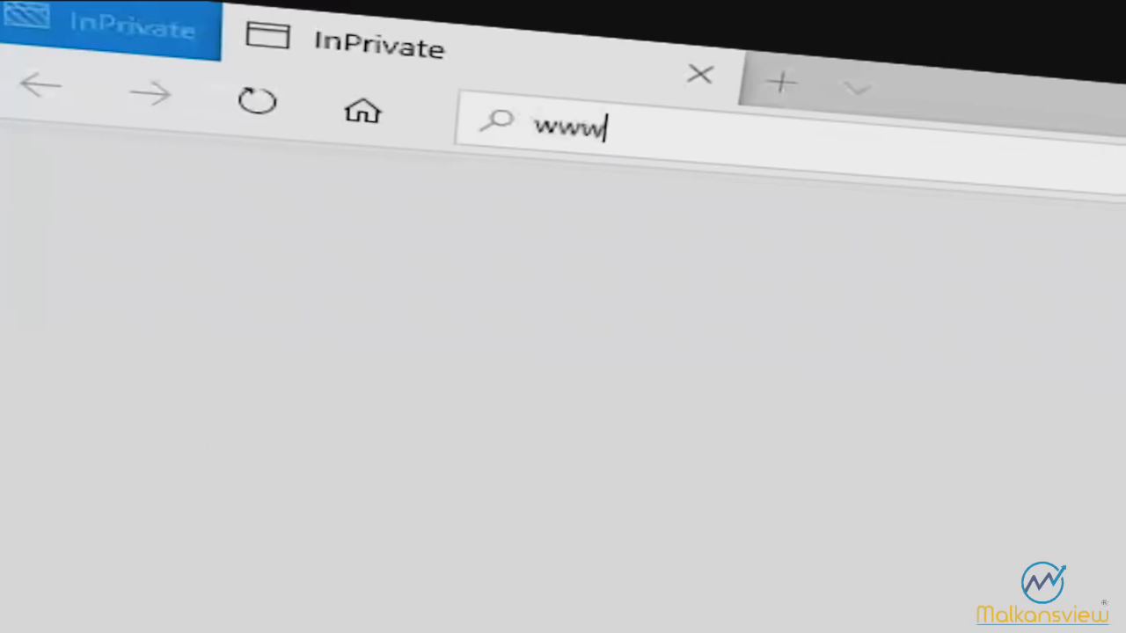
type(".mvoption")
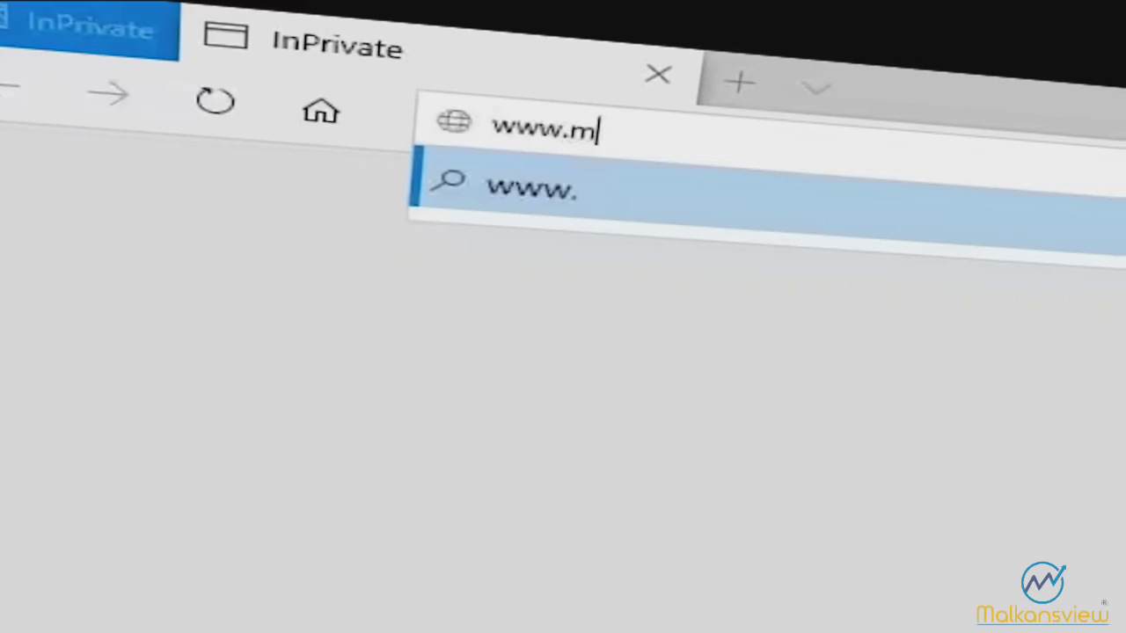
type("expiry.com")
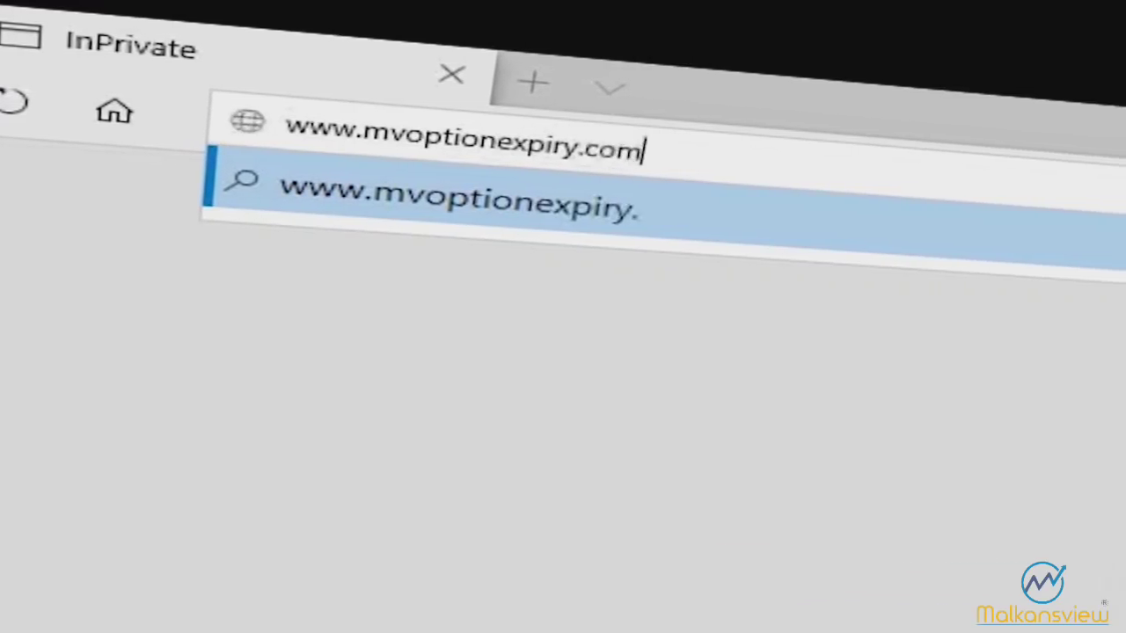
key("Return")
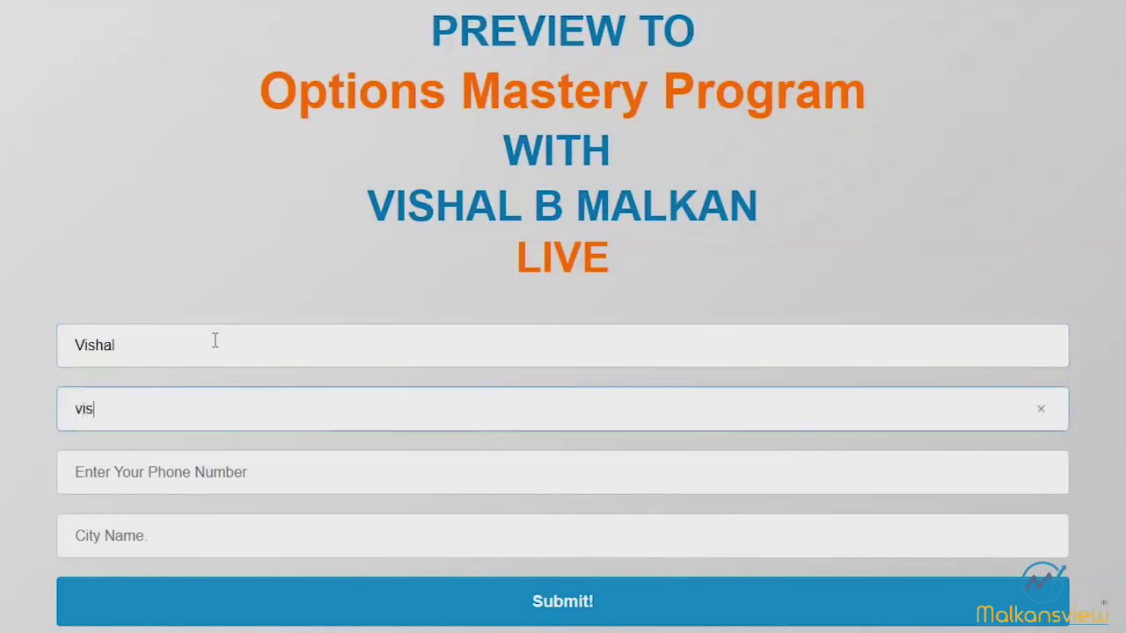
type(".com")
key("Tab")
key("Tab")
type("Mumbai")
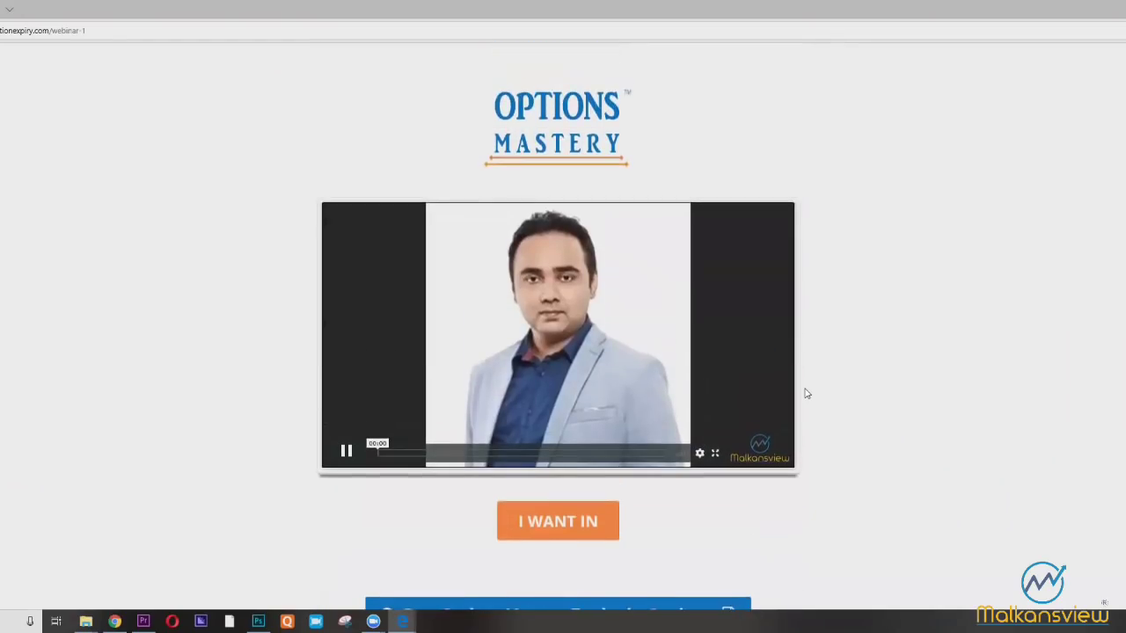
scroll(802, 392, "down", 5)
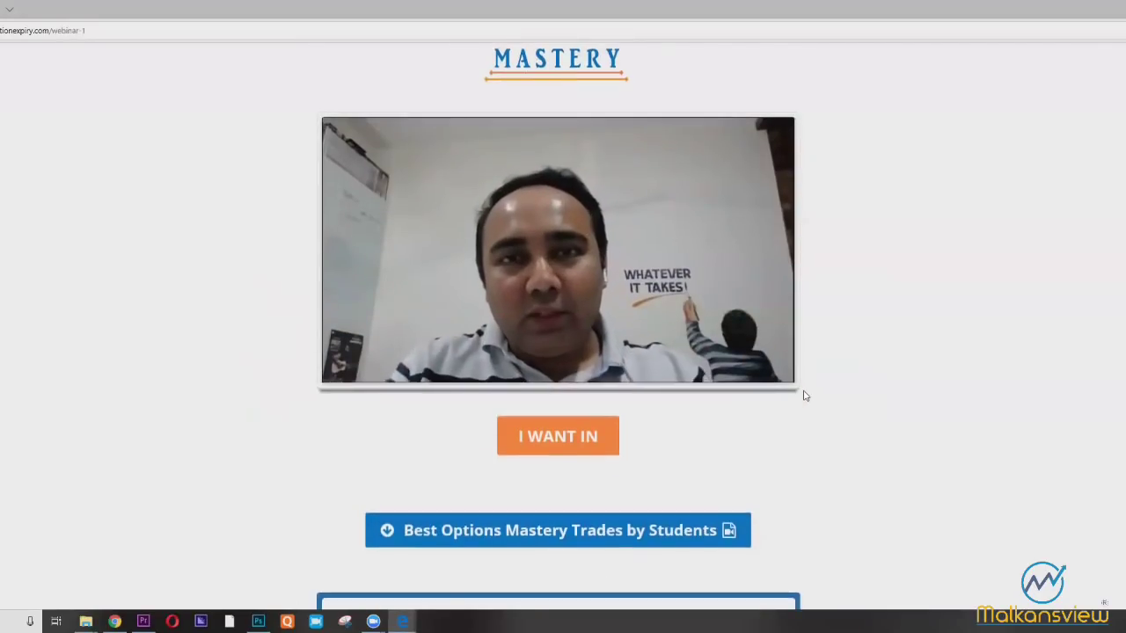
scroll(801, 394, "up", 6)
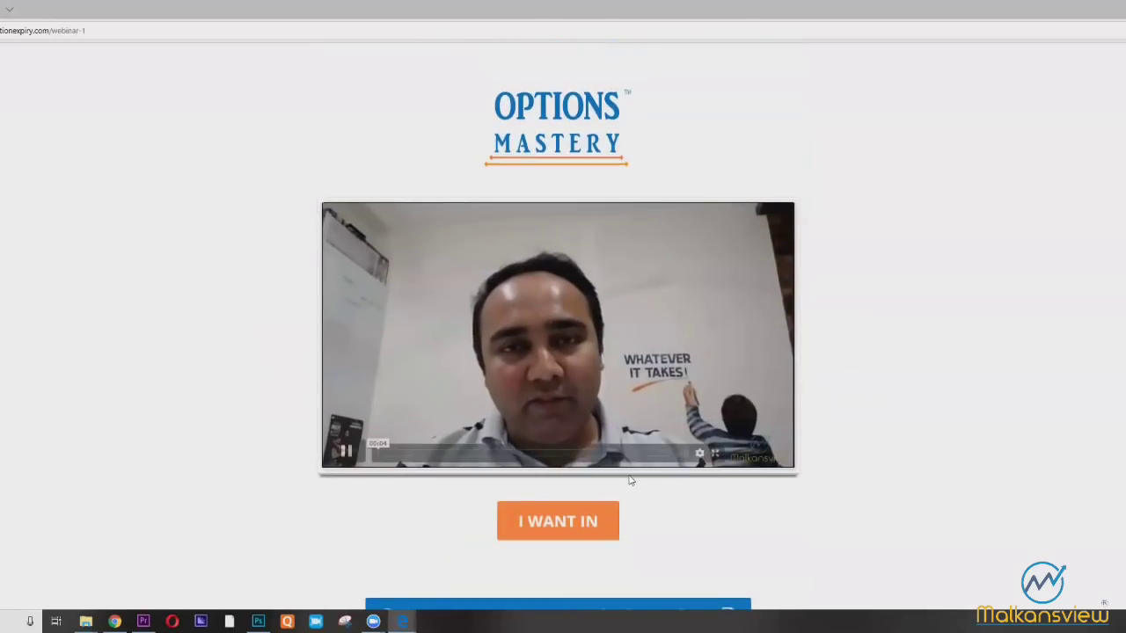